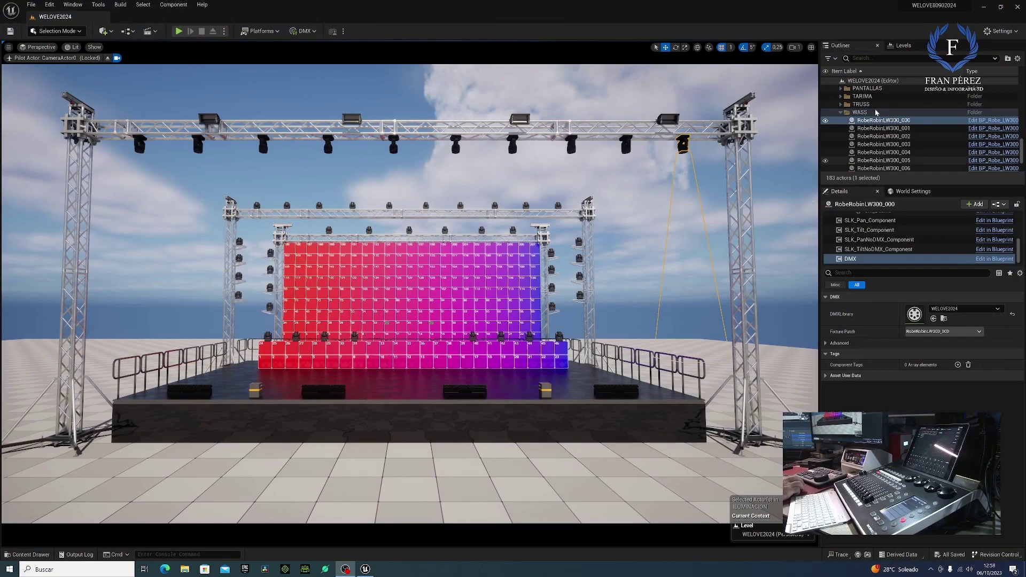
Step: Select the DirectionalLight and set its intensity to about 0.4 lux
left_click(841, 113)
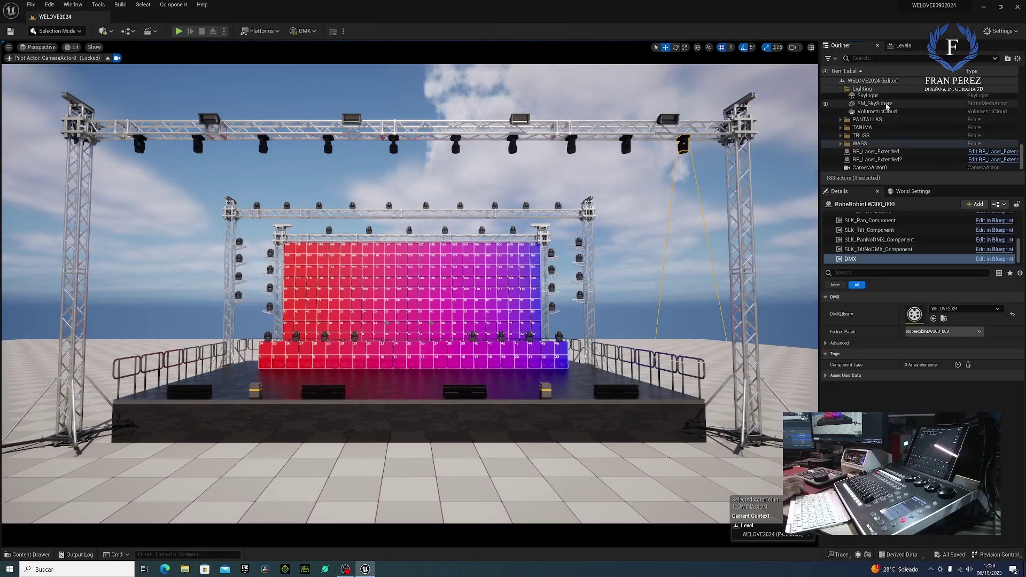
scroll(879, 100, "up", 5)
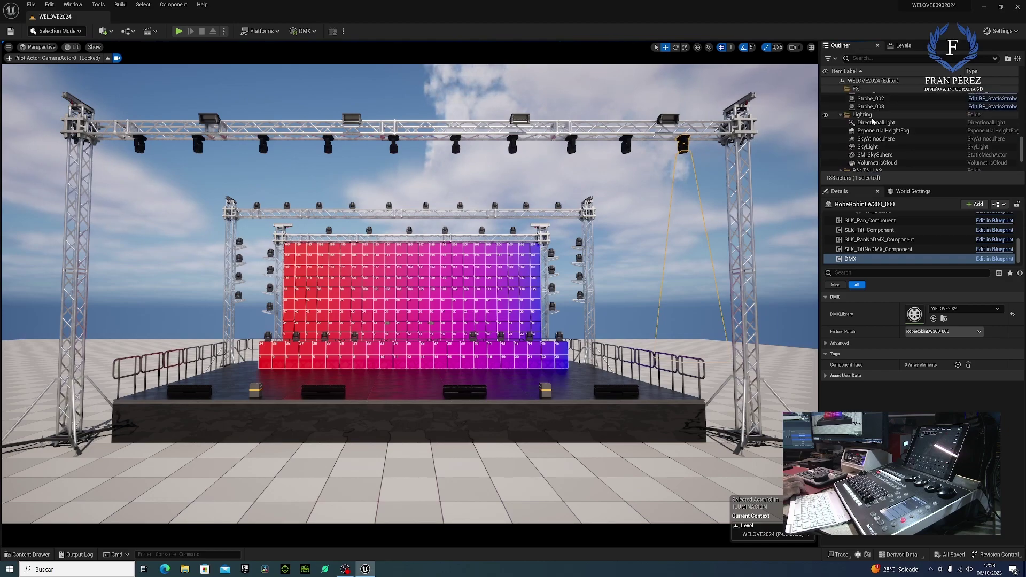
left_click(873, 123)
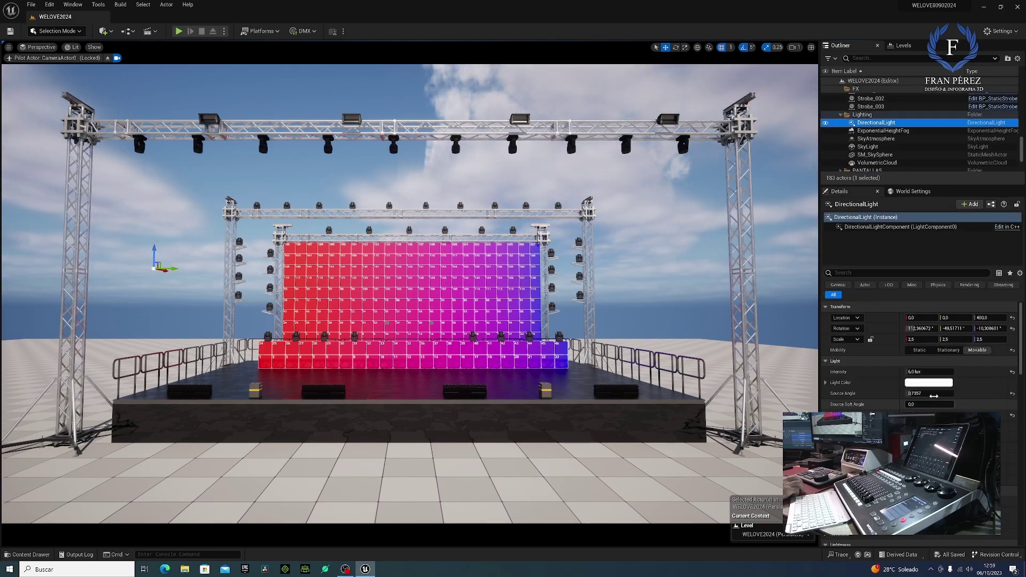
left_click_drag(929, 371, 887, 371)
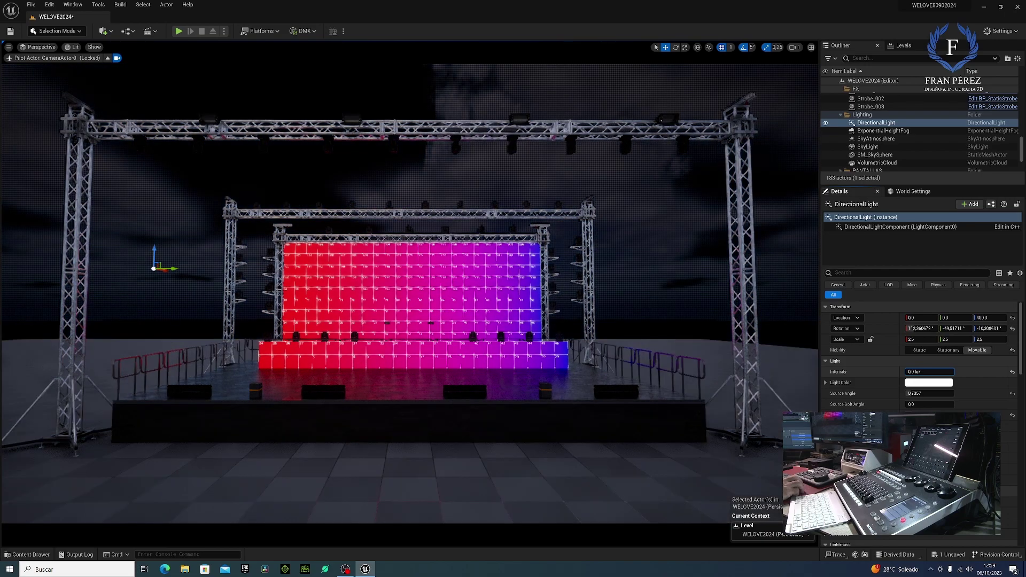
left_click_drag(928, 371, 941, 390)
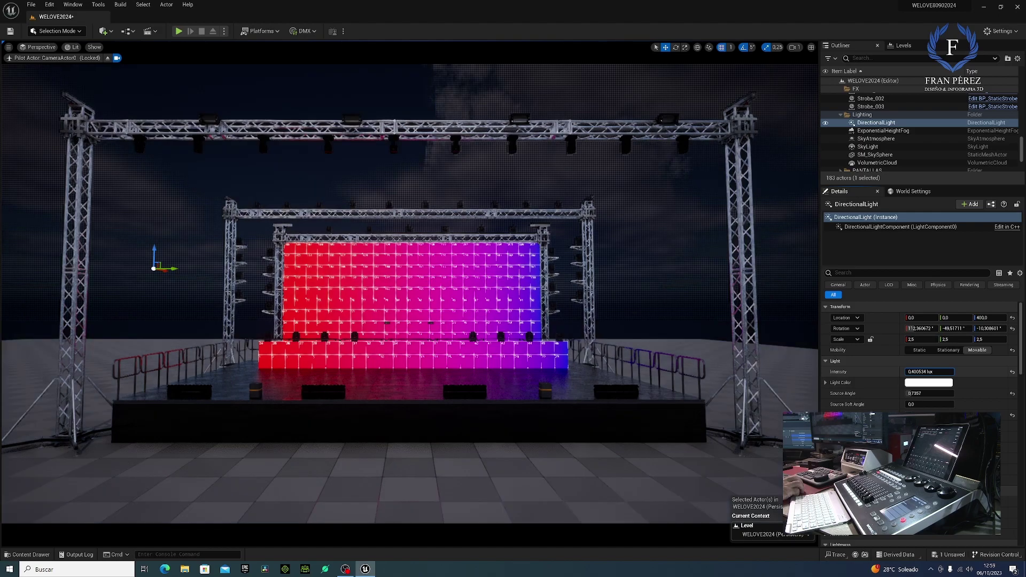
Step: Change the directional light's colour to a dusky pink
left_click(928, 383)
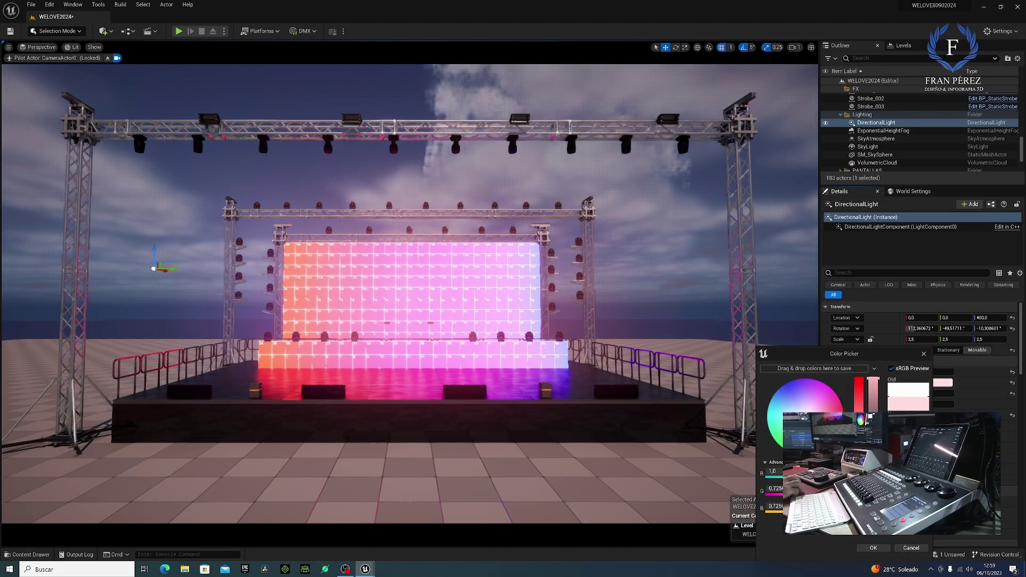
mouse_move(859, 381)
left_mouse_down()
mouse_move(861, 405)
mouse_move(872, 407)
left_mouse_up()
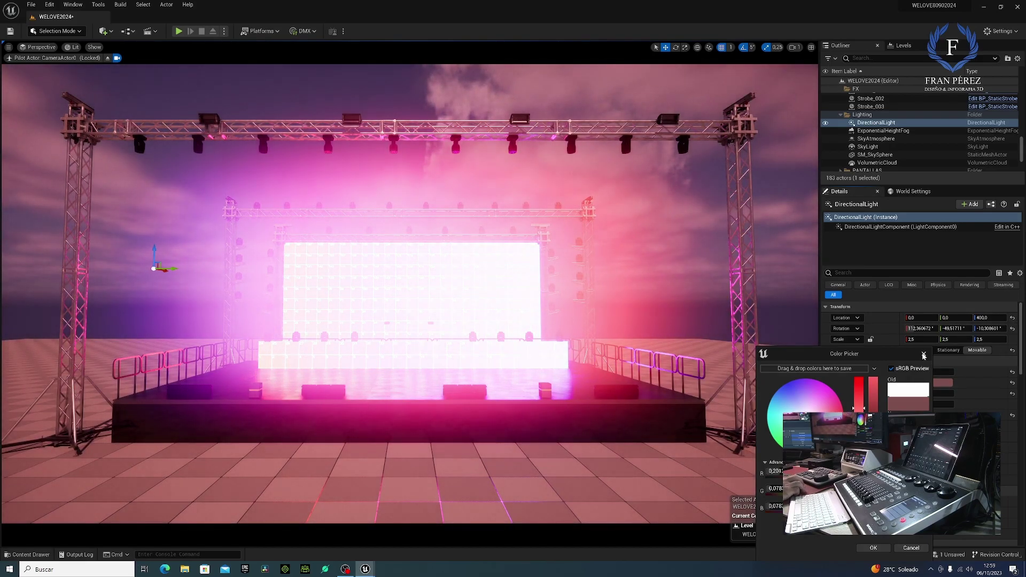
left_click(873, 547)
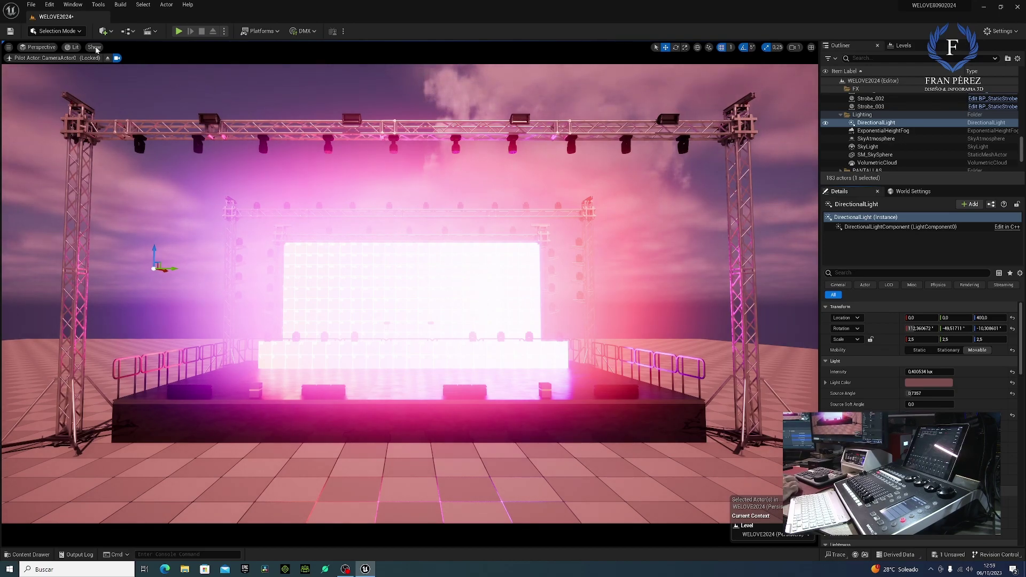
Step: Place a Post Process Volume from Visual Effects at the front of the stage
left_click(103, 31)
left_click(101, 74)
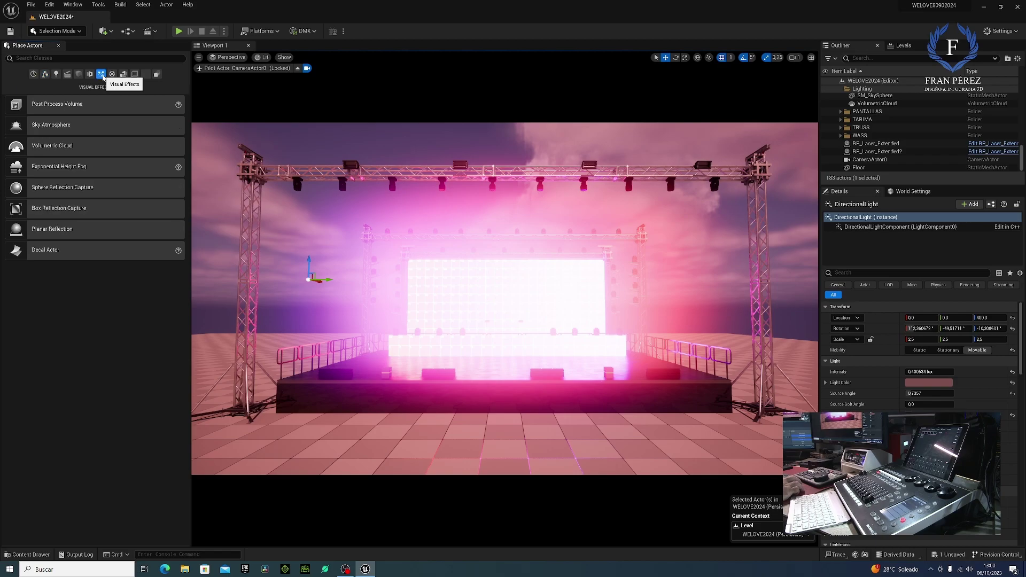
left_click_drag(66, 105, 415, 343)
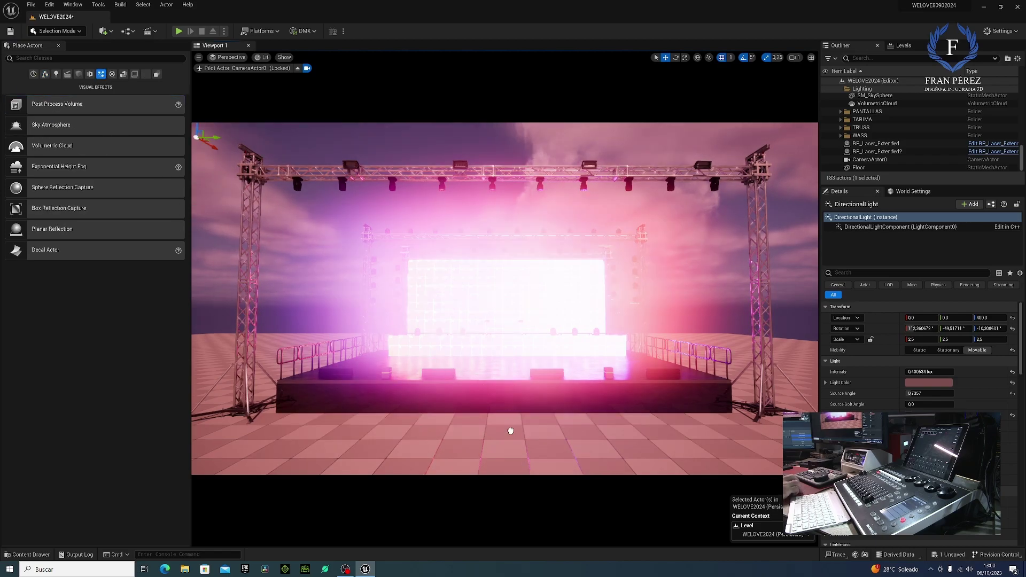
left_click_drag(510, 430, 511, 427)
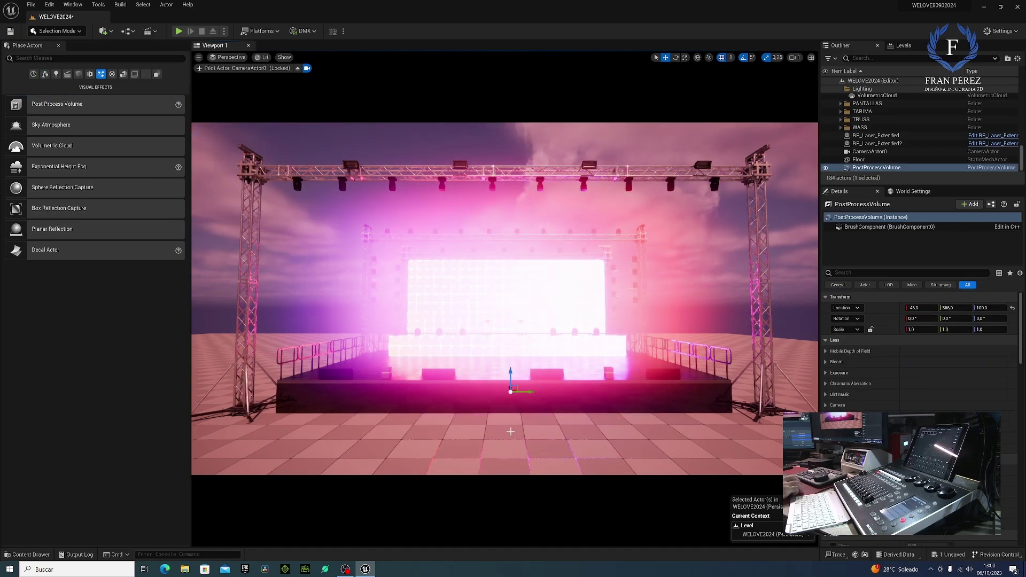
Step: Turn off Game View so light icons and volume bounds appear in the viewport
left_click(199, 58)
left_click(202, 178)
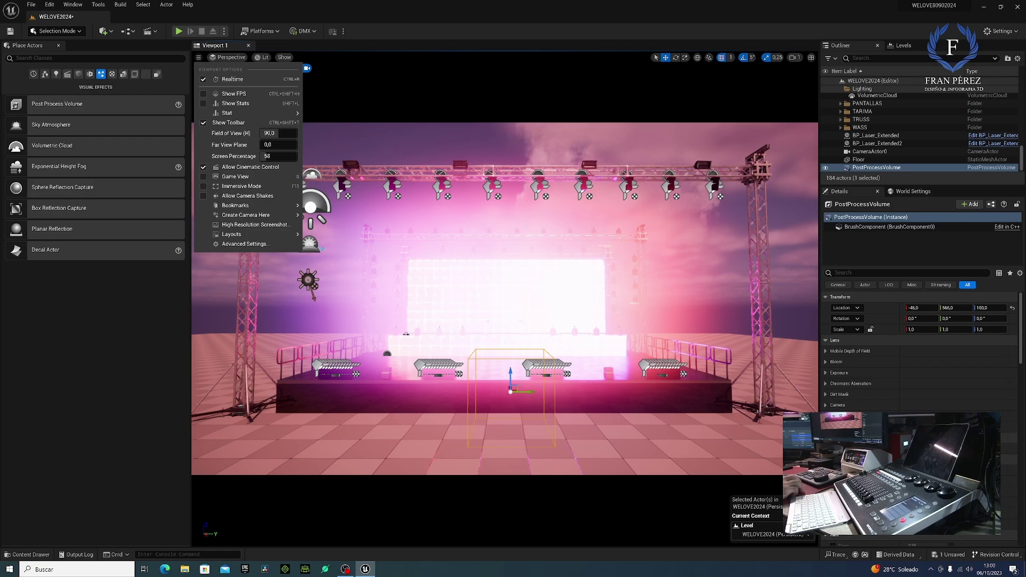
left_click_drag(1021, 356, 1022, 395)
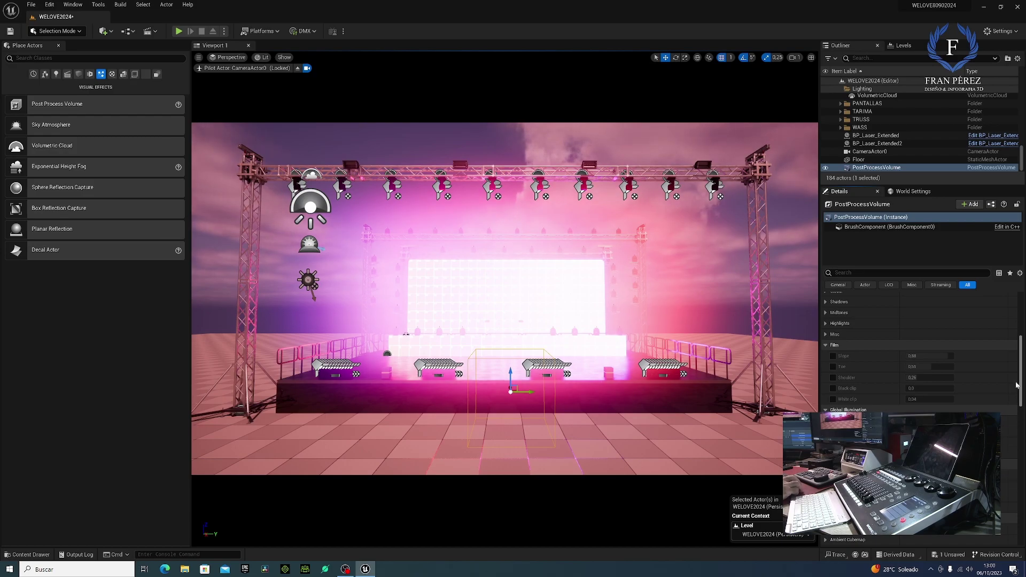
left_click_drag(1022, 377, 1022, 441)
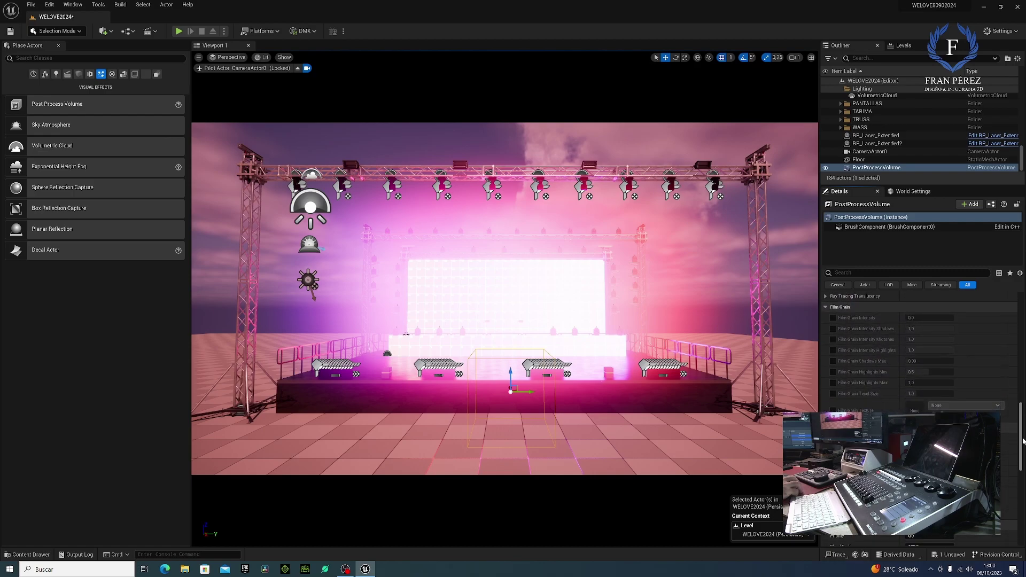
left_click_drag(1023, 441, 1022, 457)
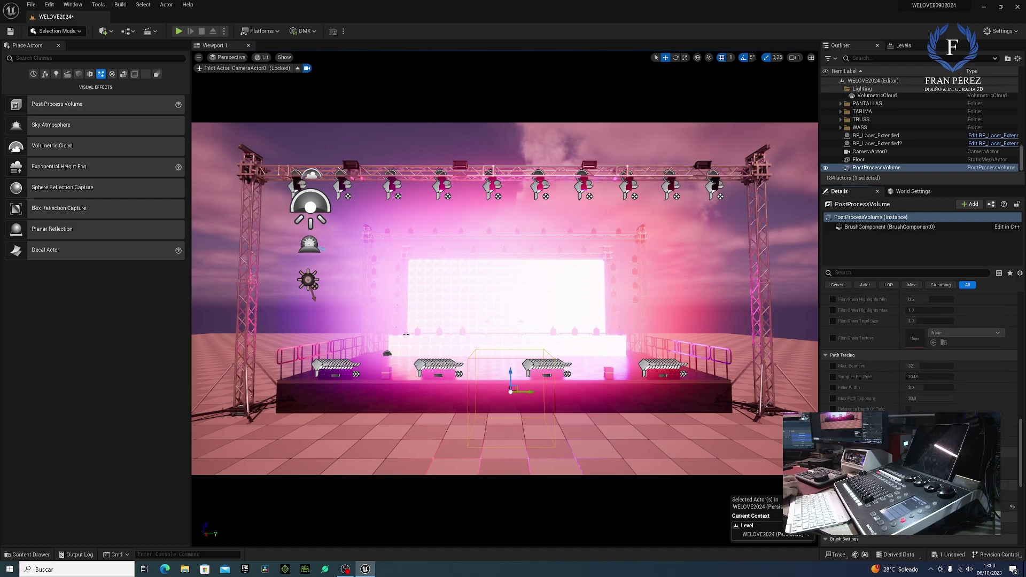
left_click_drag(1024, 447, 1002, 327)
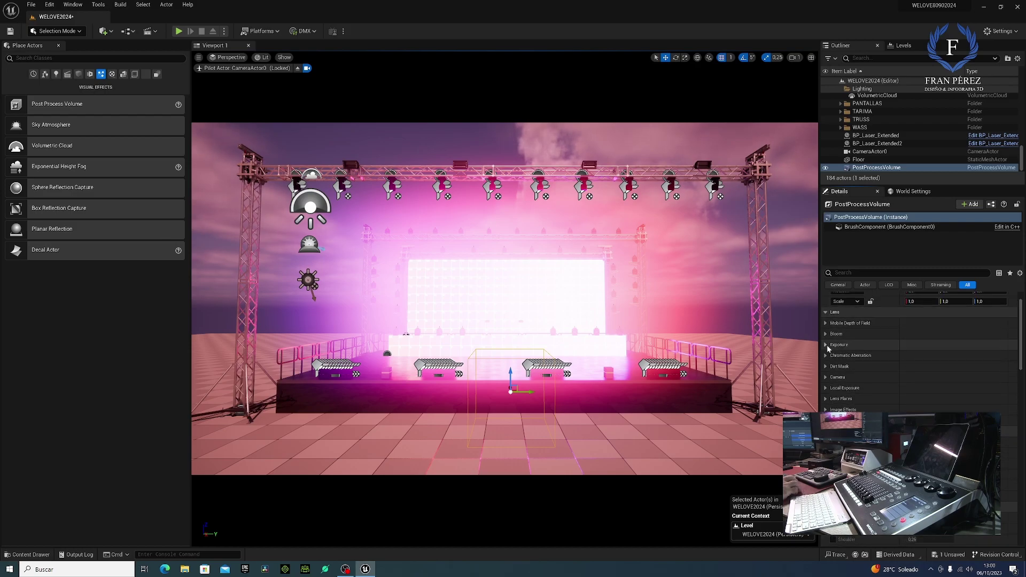
Step: Set the volume's Metering Mode to Manual and raise Exposure Compensation to about 10.88
left_click(827, 345)
left_click(839, 356)
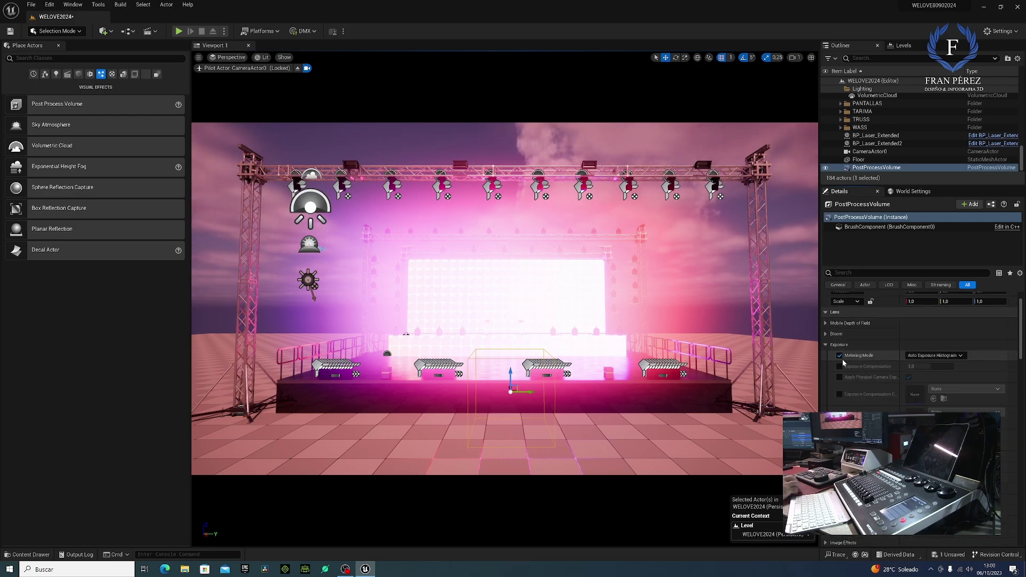
left_click(934, 356)
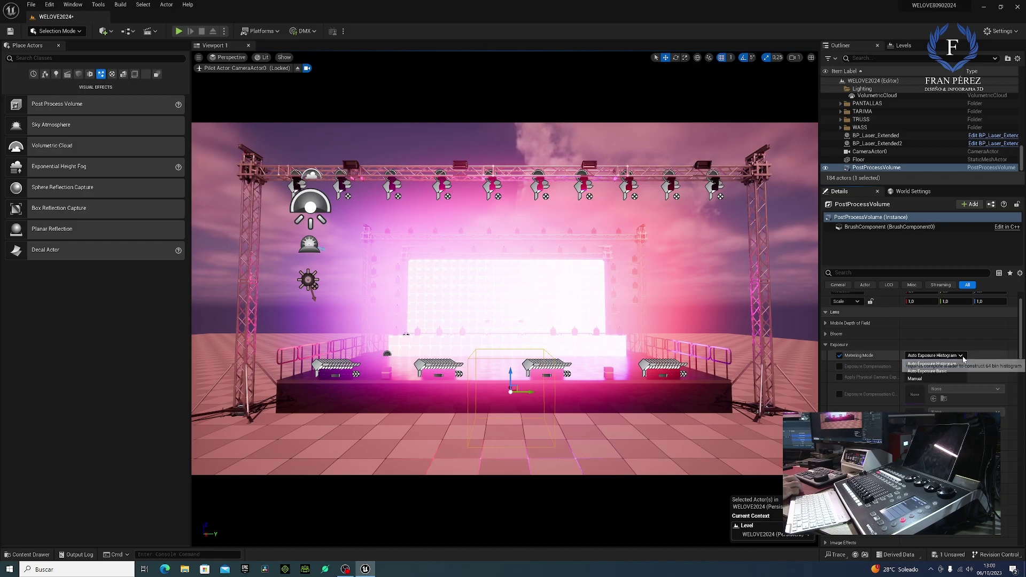
left_click(925, 379)
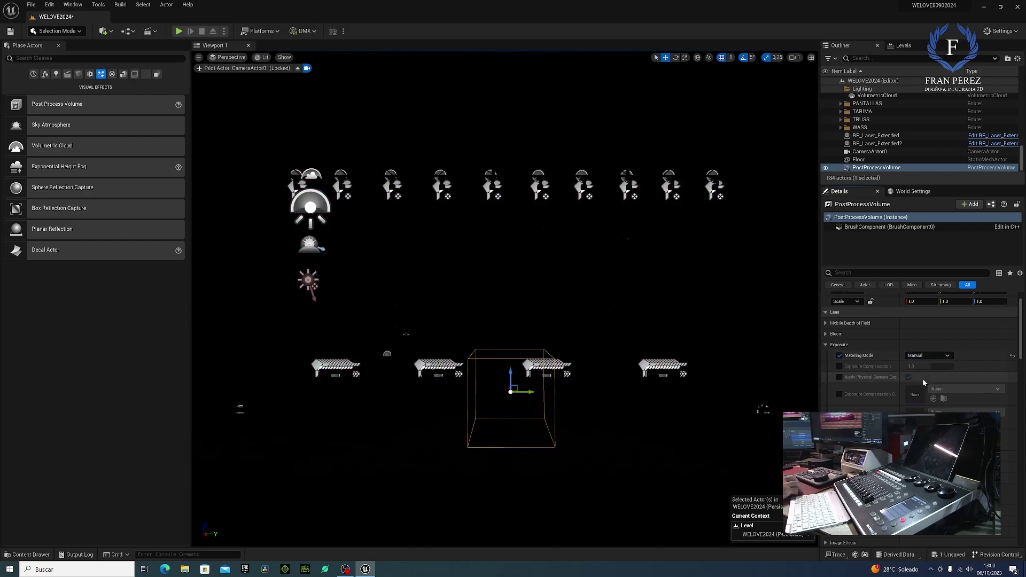
left_click(839, 367)
mouse_move(929, 366)
left_mouse_down()
mouse_move(962, 367)
mouse_move(952, 367)
left_mouse_up()
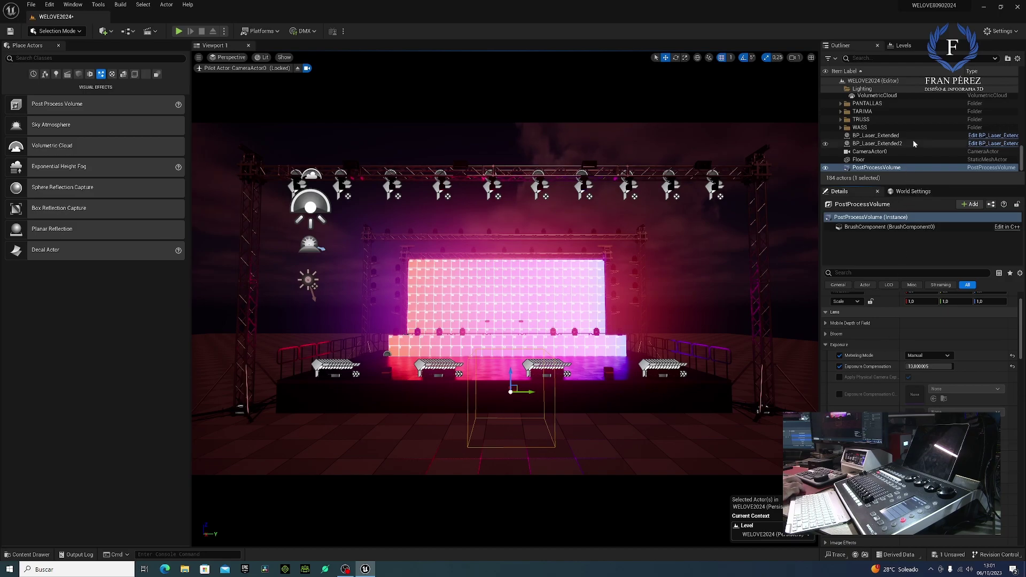
Step: Select the SkyLight and adjust one of its properties
scroll(908, 141, "up", 5)
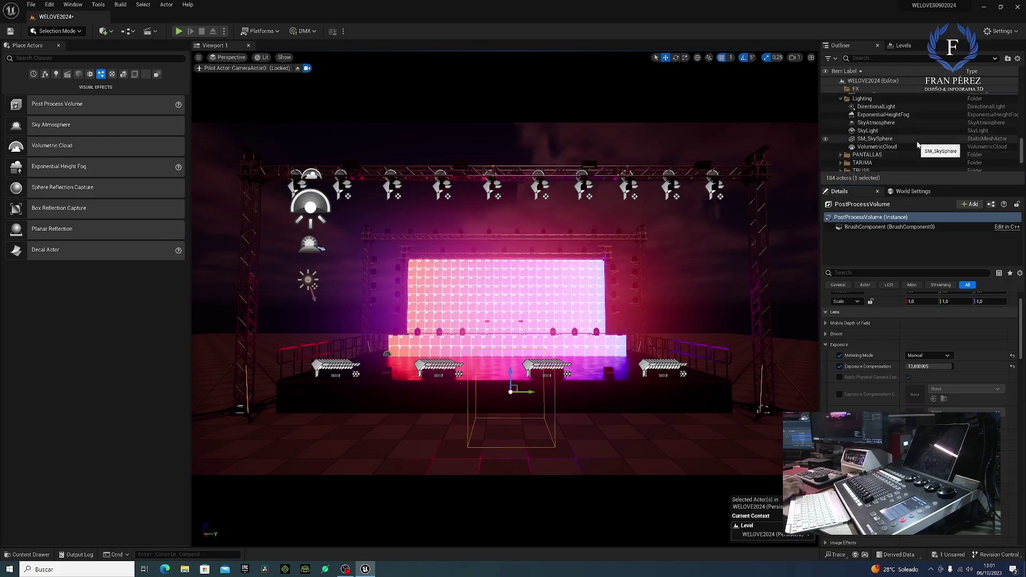
left_click(887, 132)
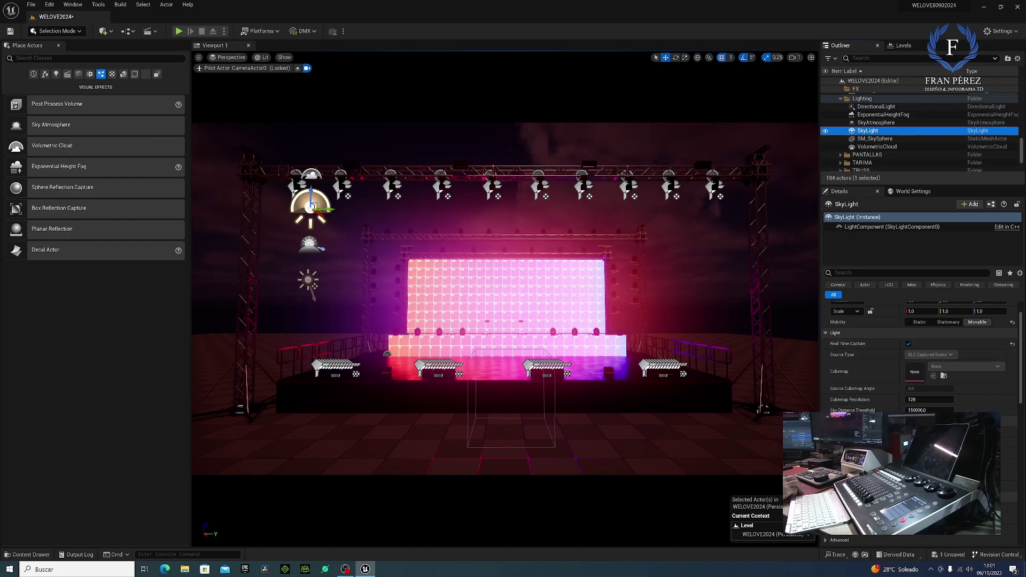
left_click(909, 421)
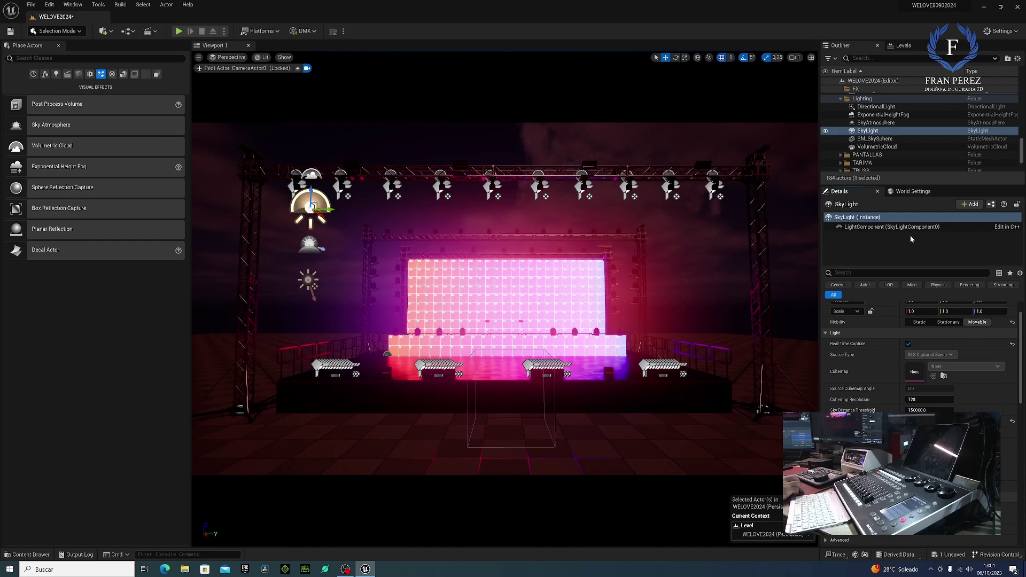
Step: Re-enable Game View to hide editor icons and select the DTSKATANA_001 fixture
left_click(198, 57)
left_click(206, 179)
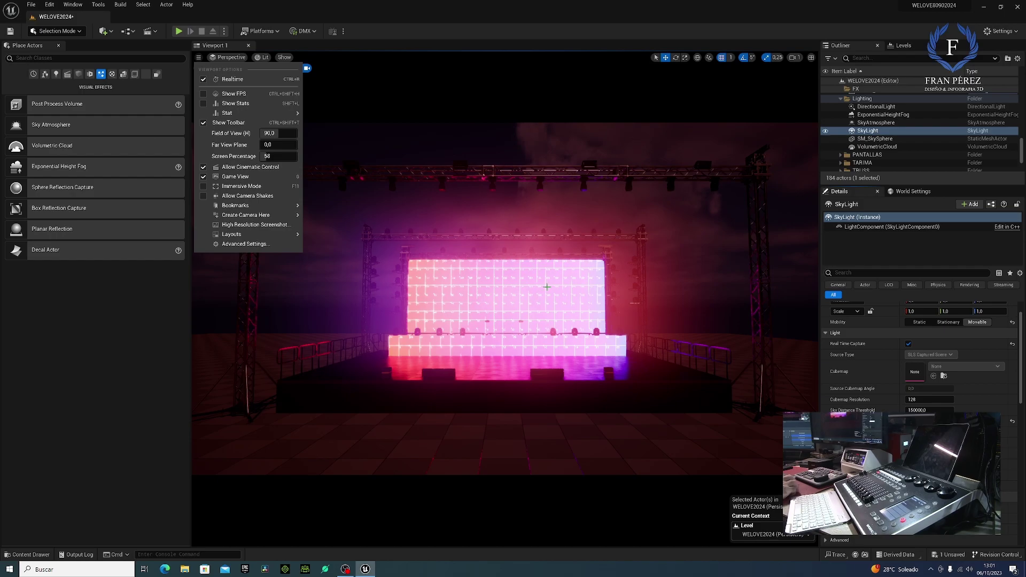
left_click(408, 264)
left_click(412, 263)
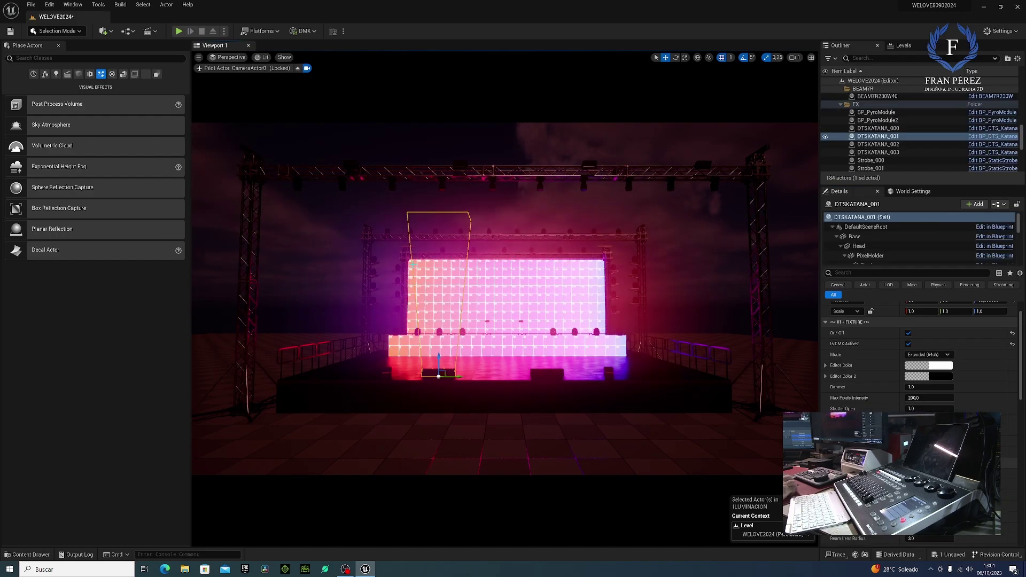
Step: Collapse BEAM7R and Lighting, then select BP_StaticMeshLedWallBuilder in PANTALLAS and view its BUILDER settings
scroll(919, 133, "up", 5)
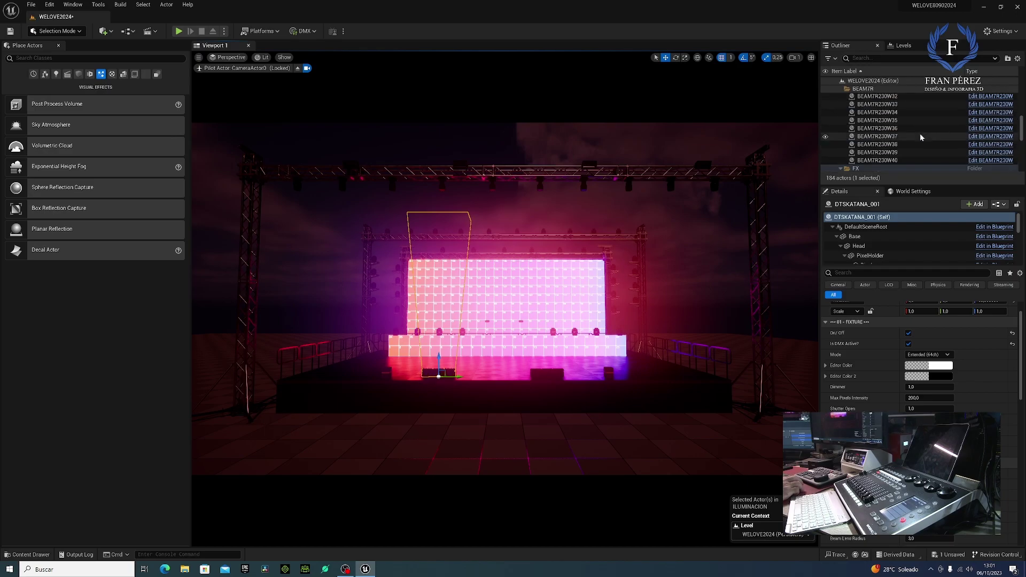
left_click_drag(1022, 115, 1022, 85)
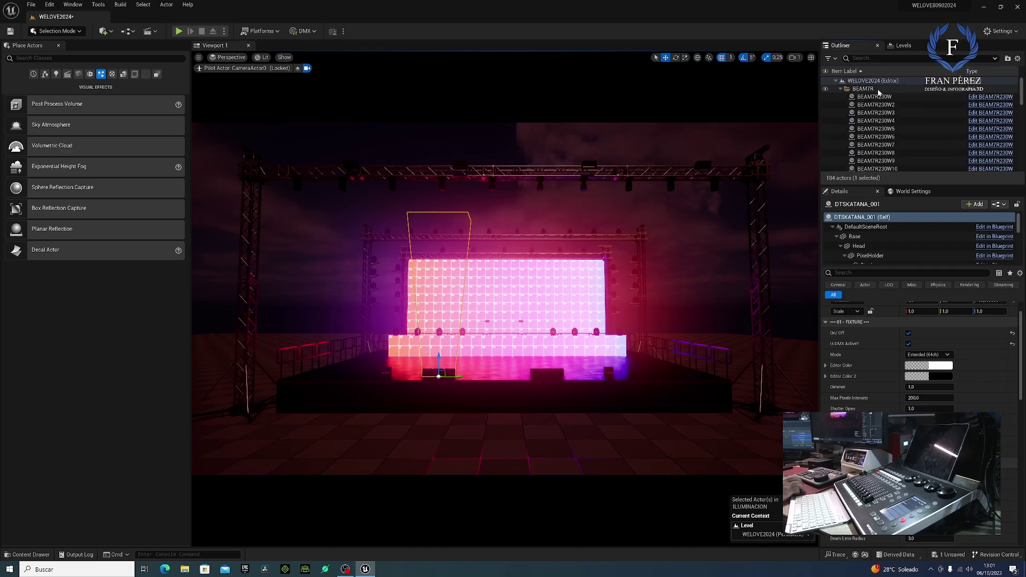
left_click(842, 89)
left_click(841, 105)
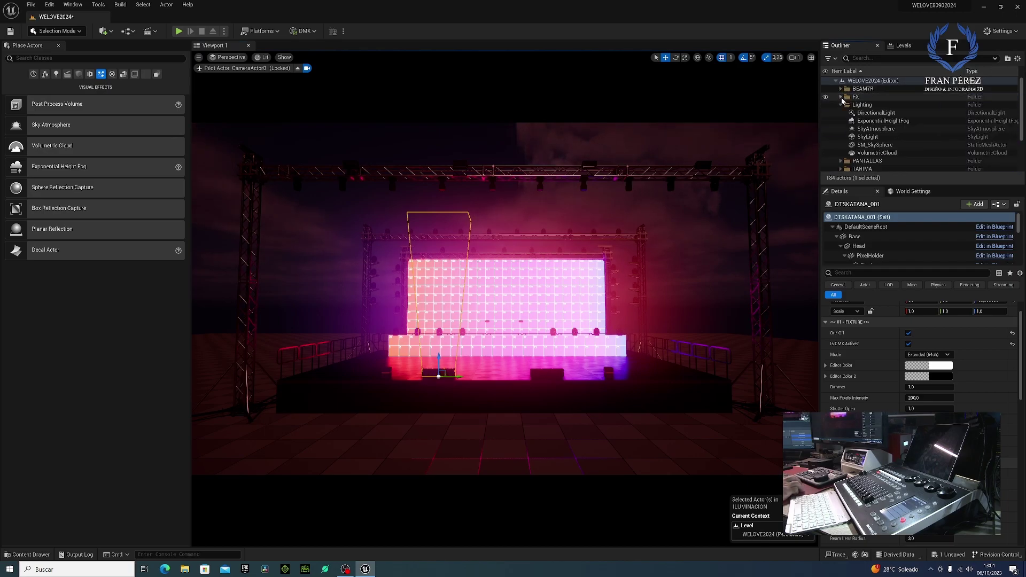
left_click(840, 105)
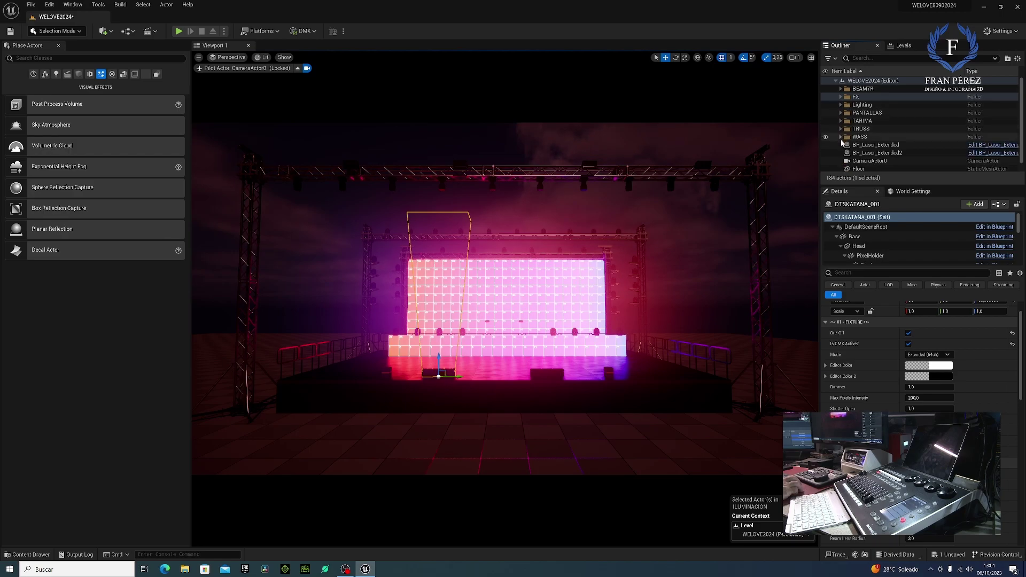
left_click(841, 112)
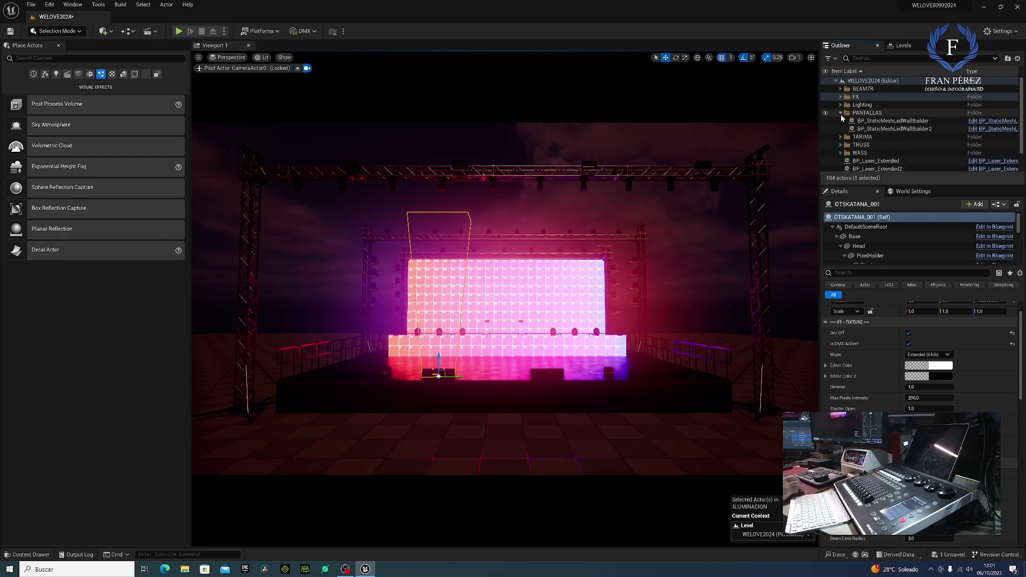
left_click(874, 122)
scroll(909, 380, "down", 1)
Step: Commit the first LED wall's Screen Brightness at 1,0 and open the LedWallBuilder Materials folder
scroll(909, 379, "down", 2)
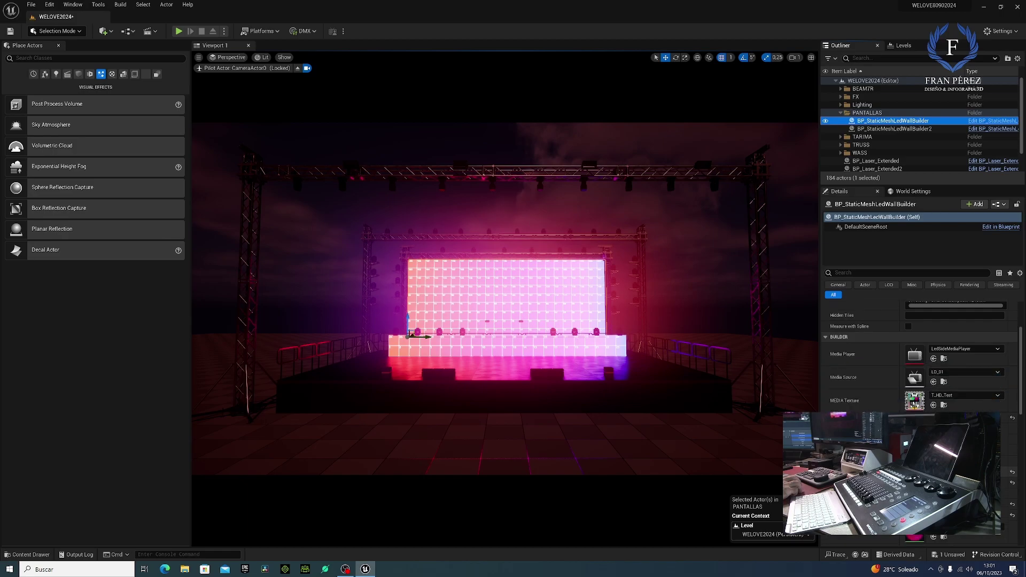
scroll(908, 380, "down", 1)
scroll(920, 368, "down", 2)
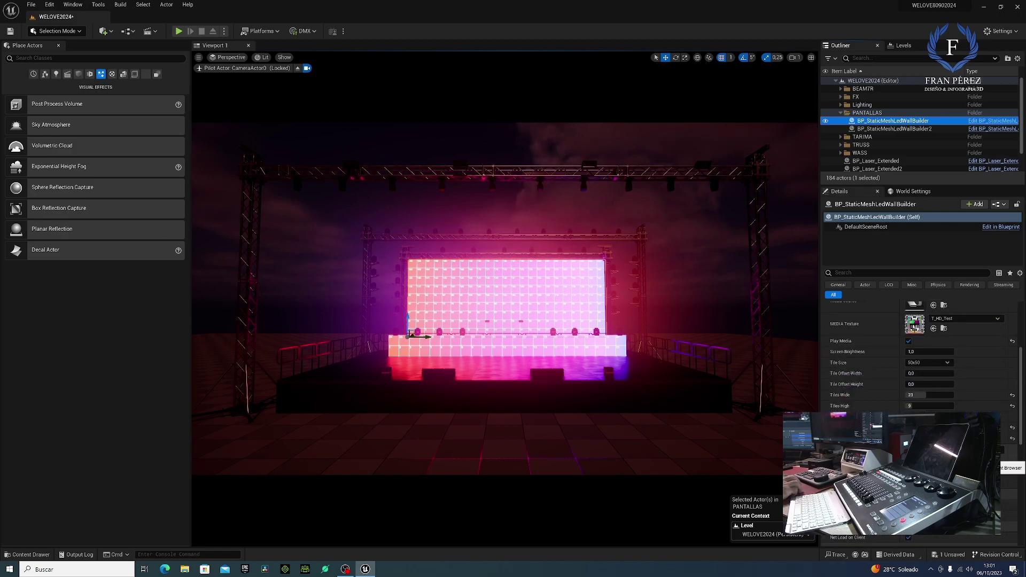
left_click(919, 352)
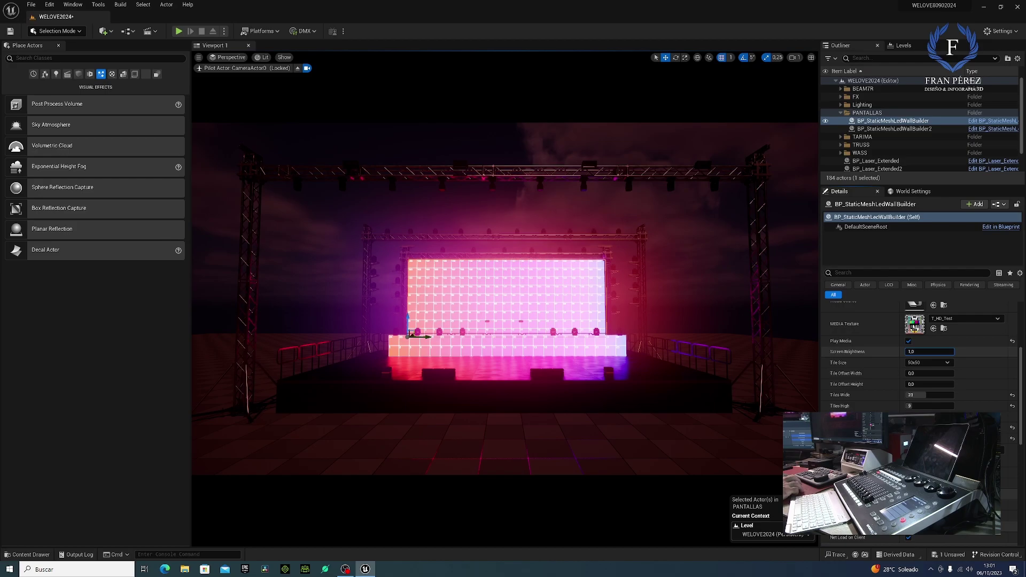
key("Return")
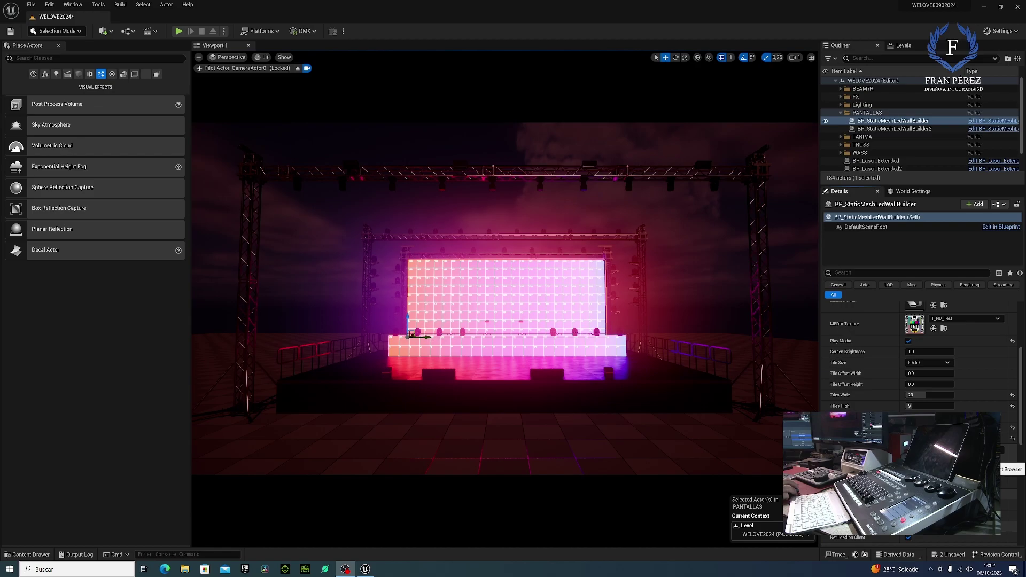
key("ctrl+space")
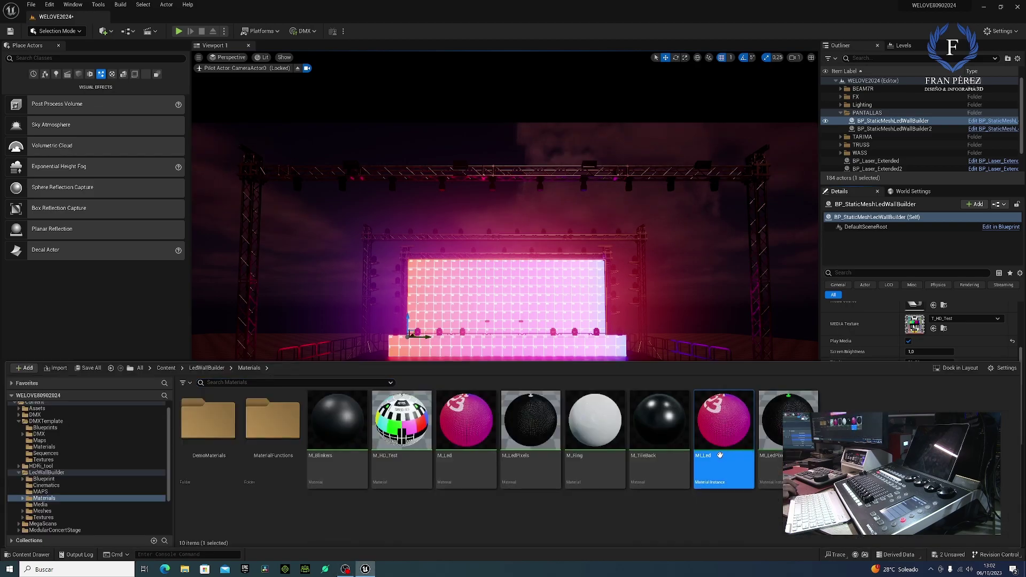
Step: In M_Led, enable the Screen Brightness override, lower it to about 0,37, and close the editor
double_click(723, 428)
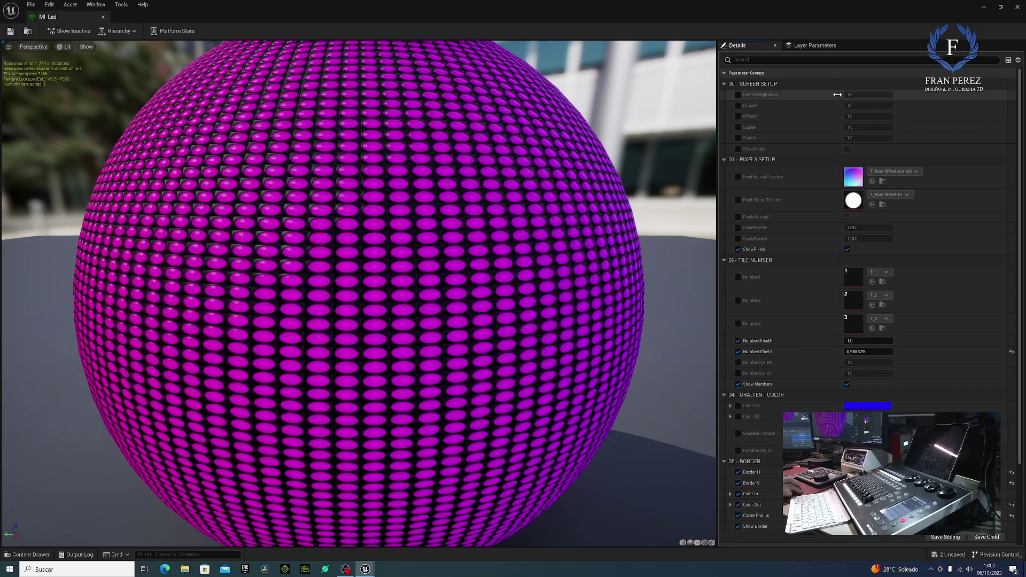
left_click(738, 95)
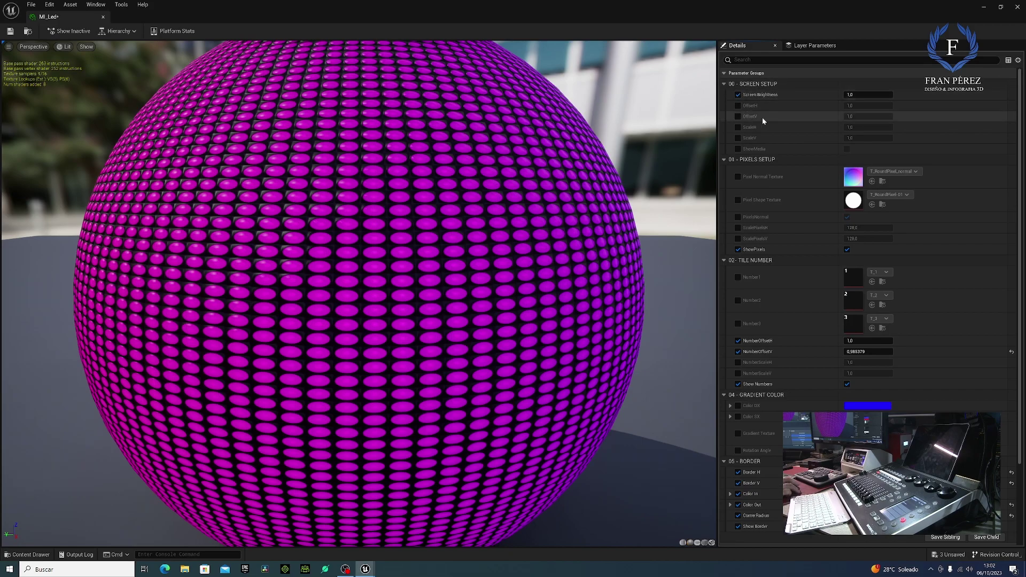
left_click_drag(868, 94, 823, 94)
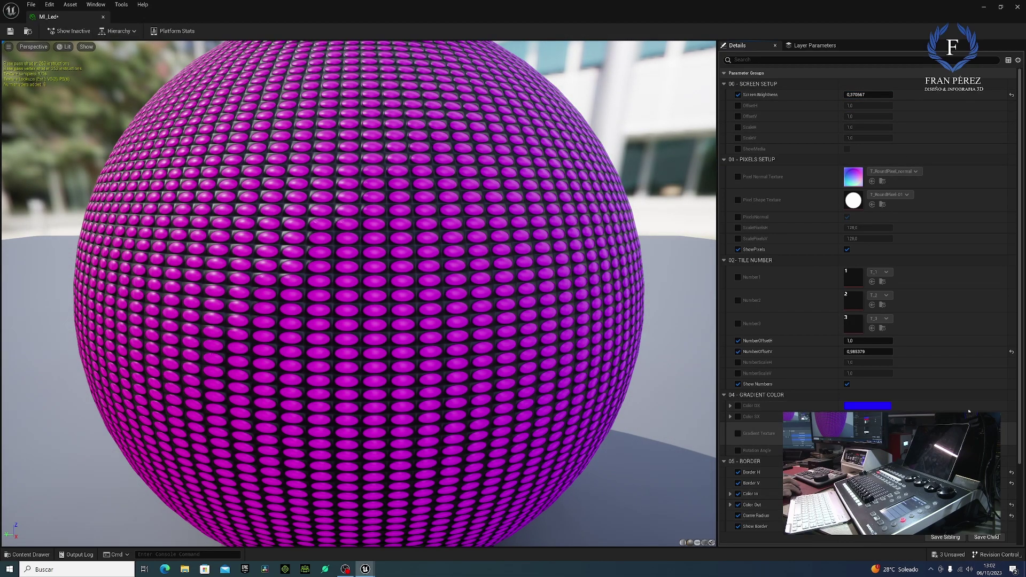
left_click(1017, 7)
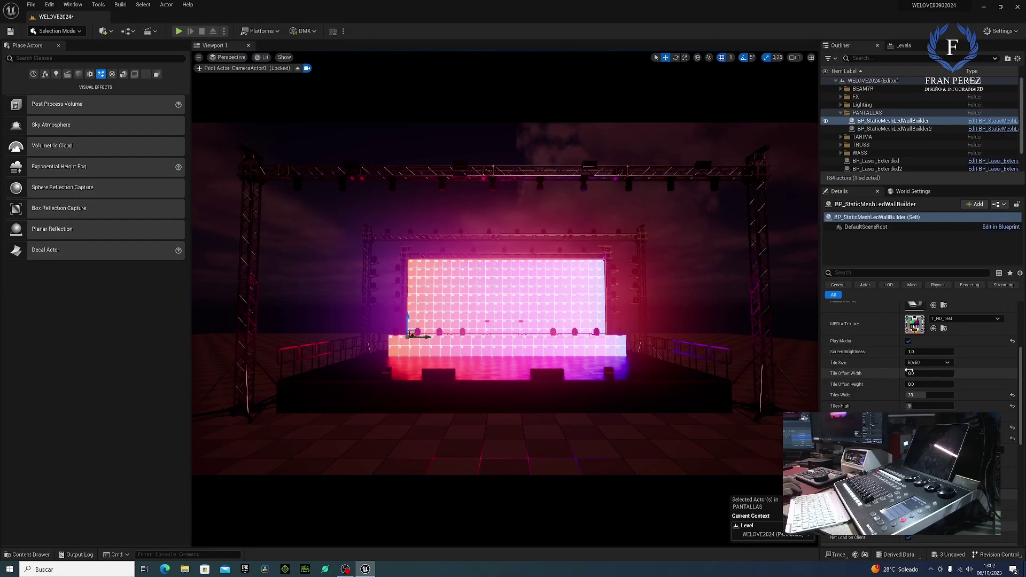
Step: Select BP_StaticMeshLedWallBuilder2 and review its location 600, -10, 100 and 23-by-2 tile layout
scroll(922, 363, "down", 1)
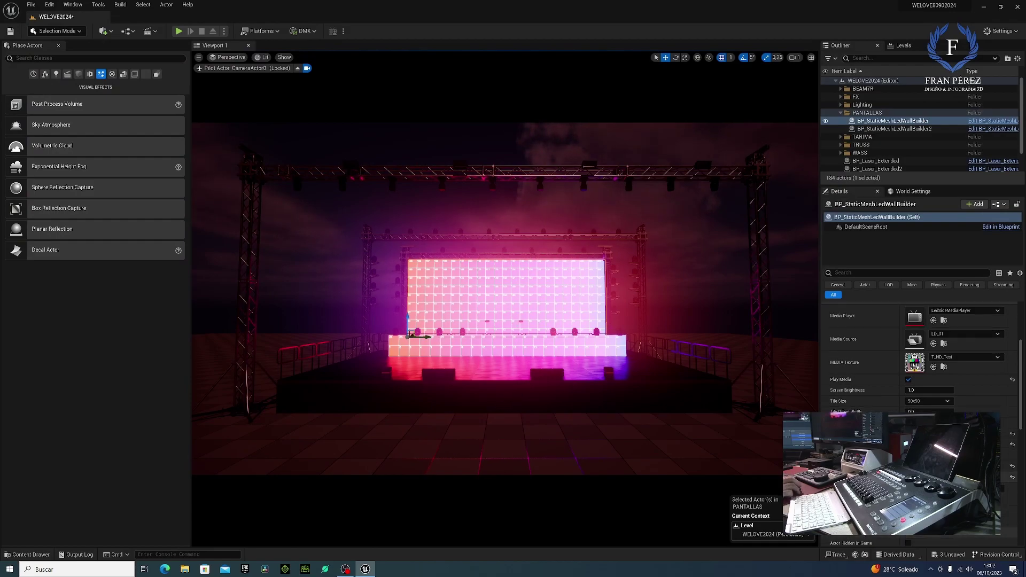
scroll(921, 363, "down", 1)
scroll(921, 364, "down", 1)
scroll(922, 363, "down", 1)
scroll(922, 364, "up", 1)
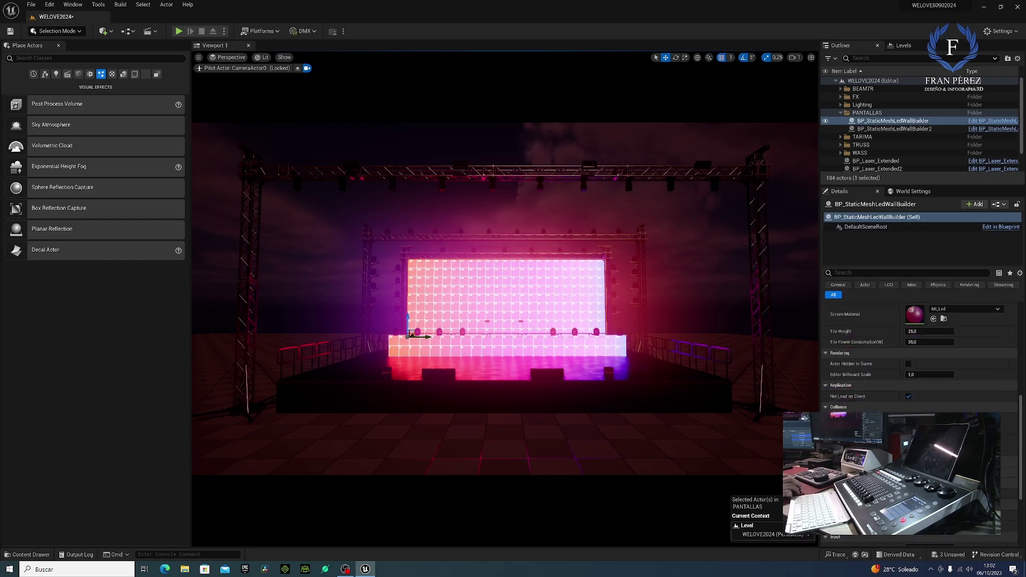
scroll(921, 364, "up", 1)
scroll(922, 363, "up", 1)
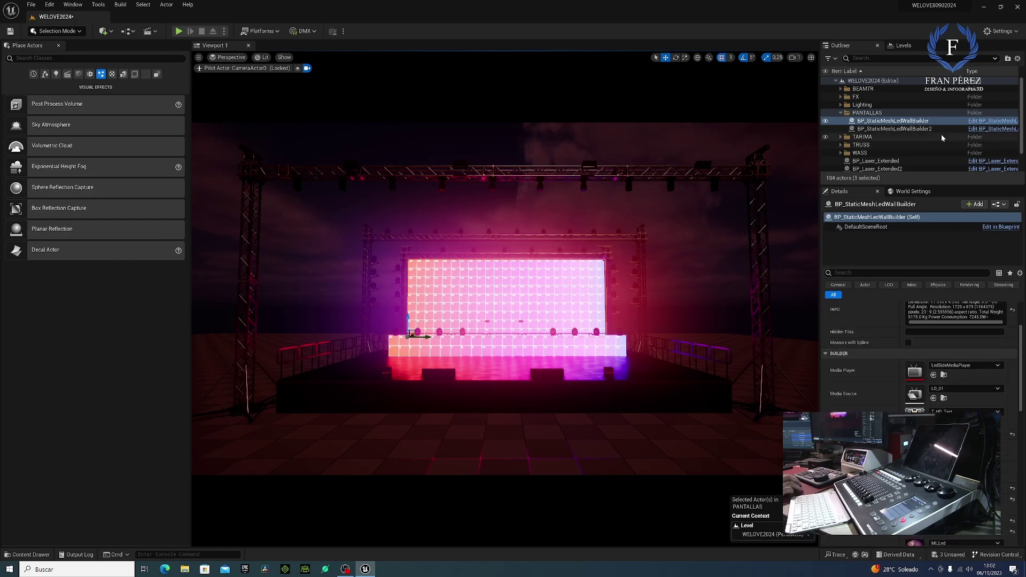
left_click(895, 131)
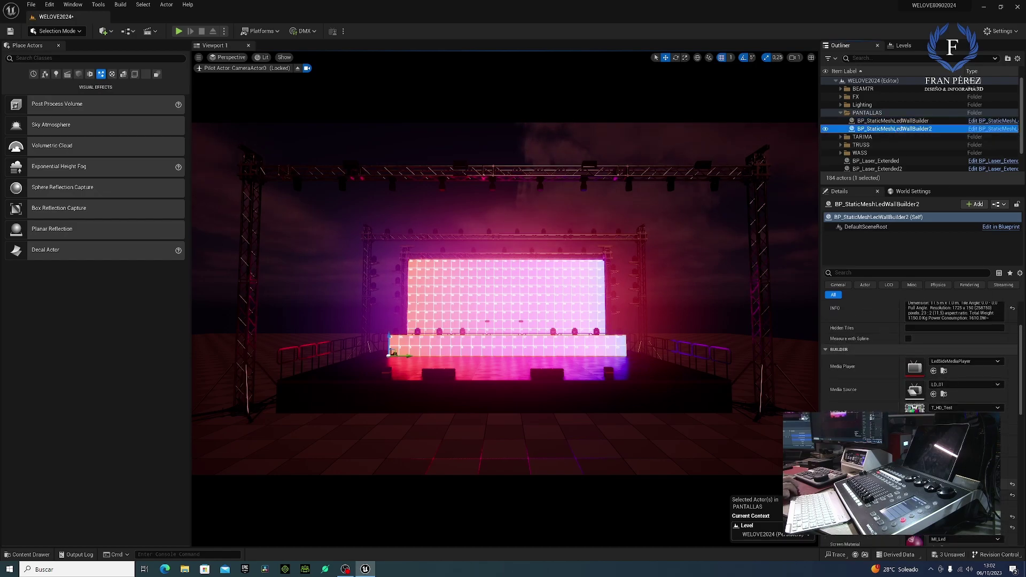
scroll(919, 363, "down", 1)
scroll(919, 363, "down", 2)
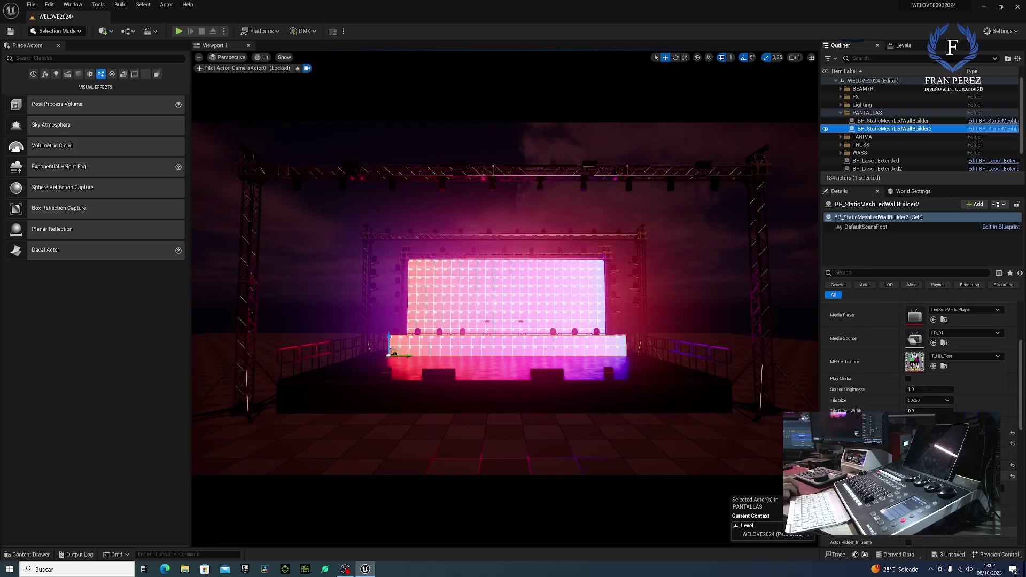
scroll(919, 363, "up", 3)
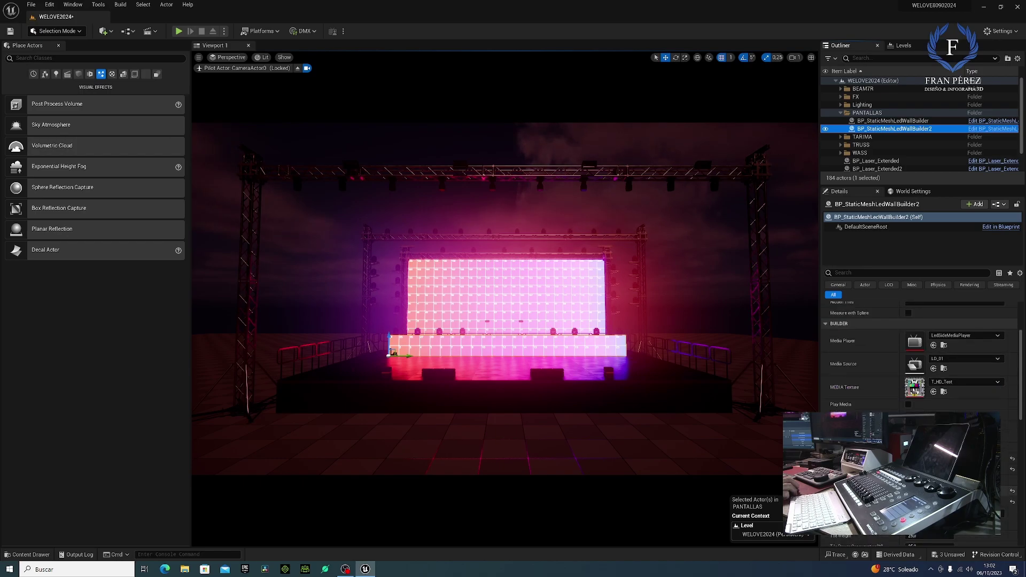
scroll(919, 364, "up", 3)
scroll(919, 363, "up", 3)
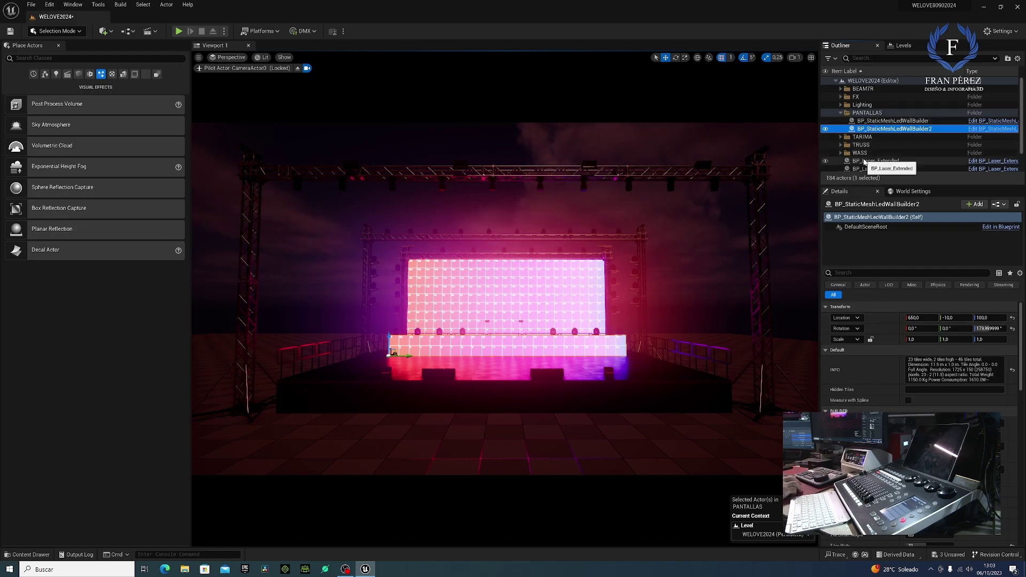
Step: Browse from BP_Laser_Extended's DMX component to its WELOVE2024 library in DMXTemplate/DMX
left_click(864, 161)
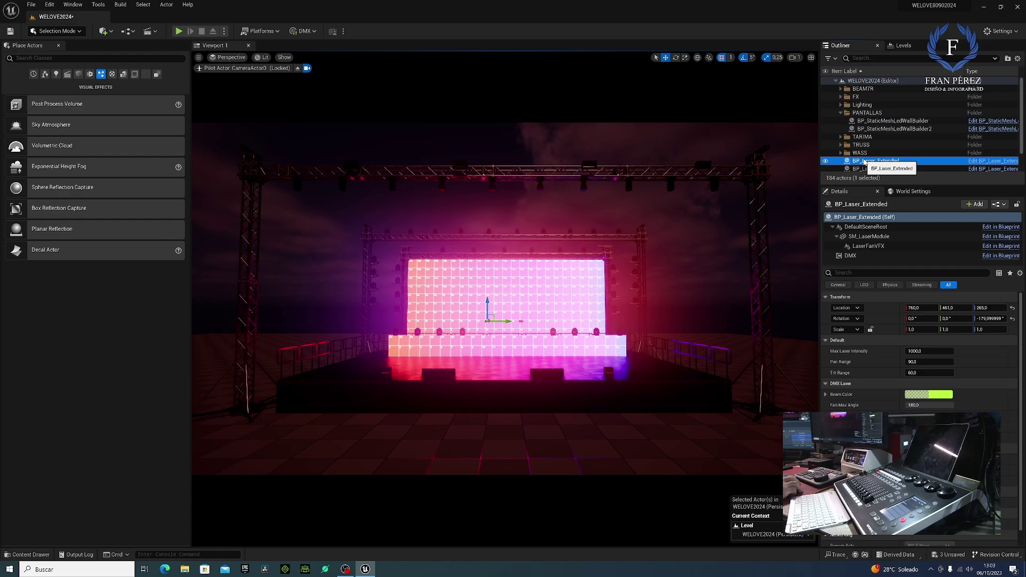
left_click(868, 255)
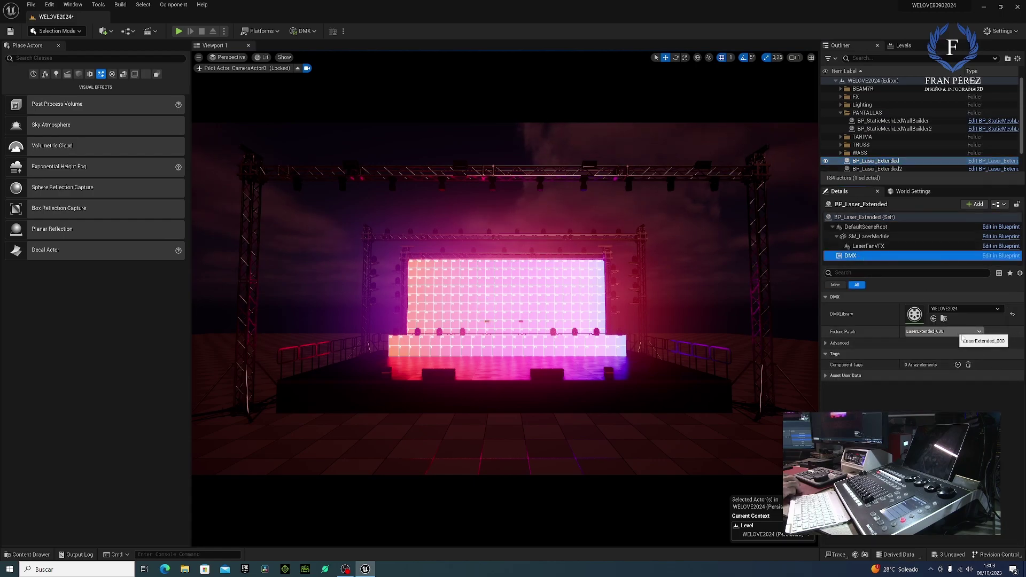
left_click(935, 319)
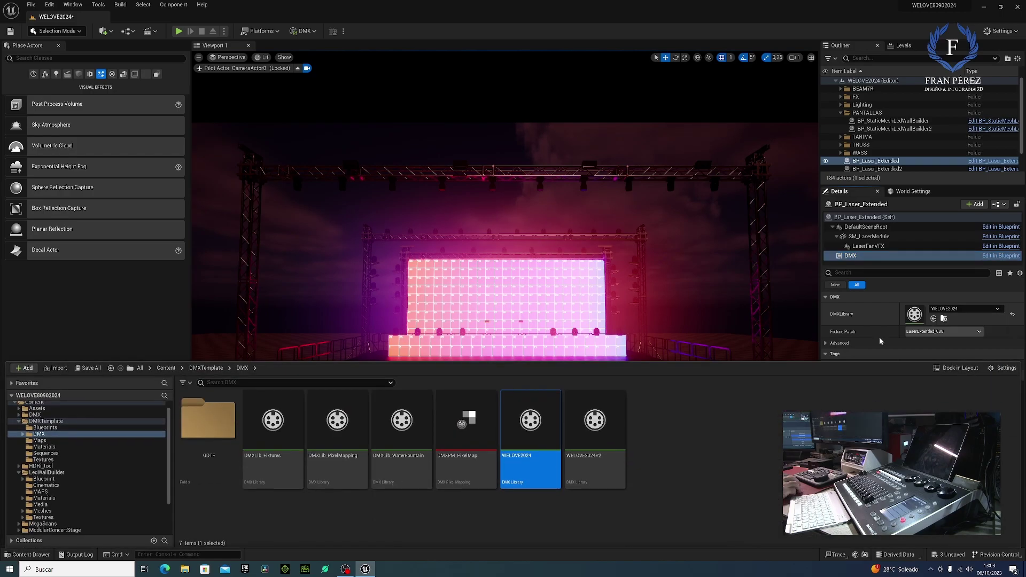
Step: Open the WELOVE2024 library and review the sACN and Art-Net ports in DMX Project Settings
double_click(522, 428)
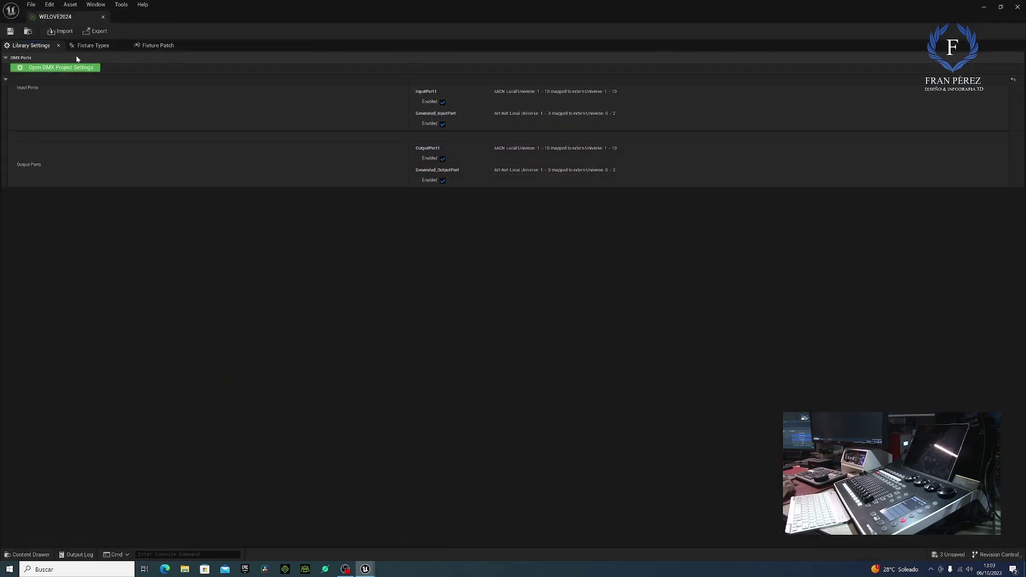
left_click(53, 70)
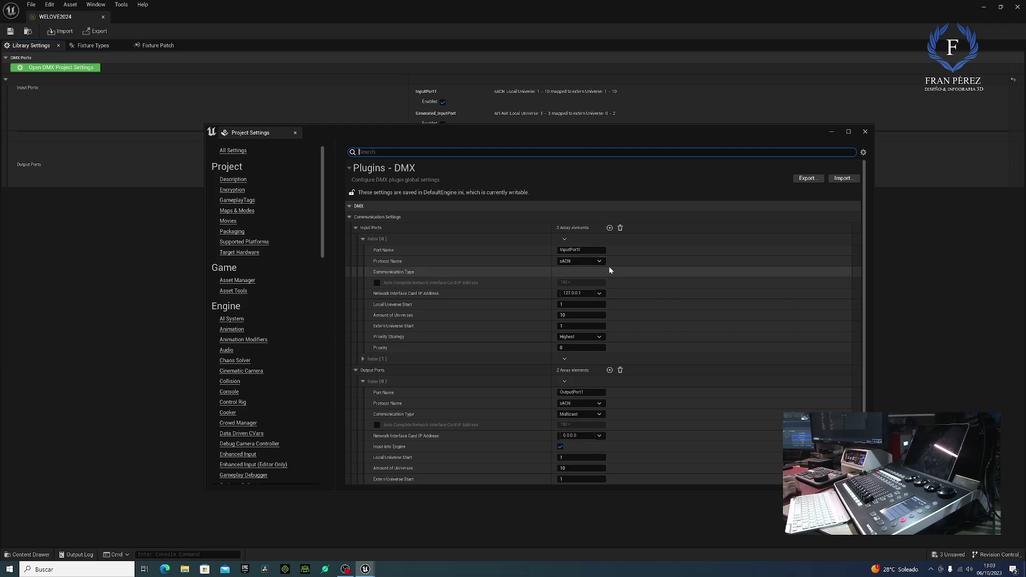
left_click(865, 132)
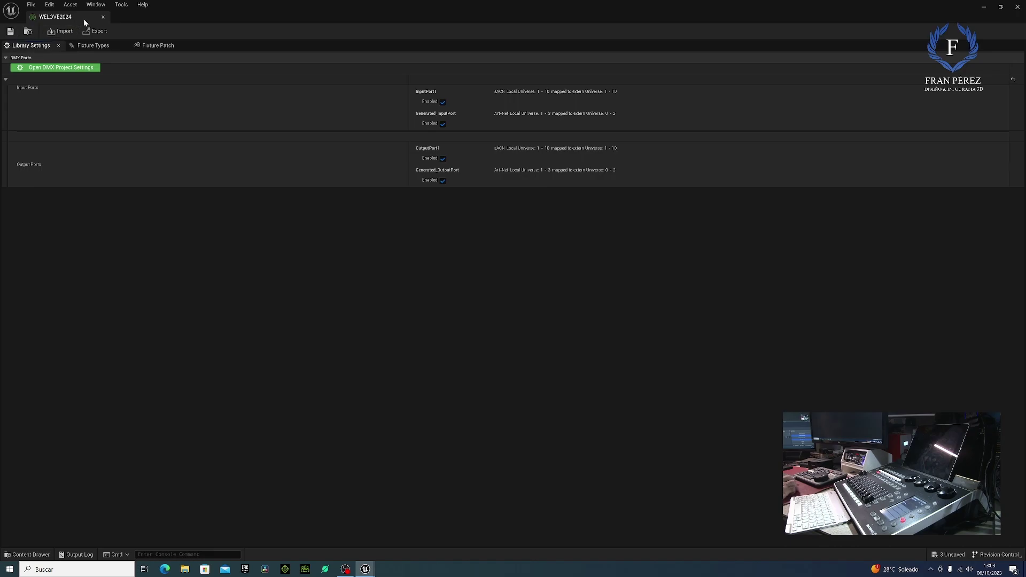
left_click(103, 18)
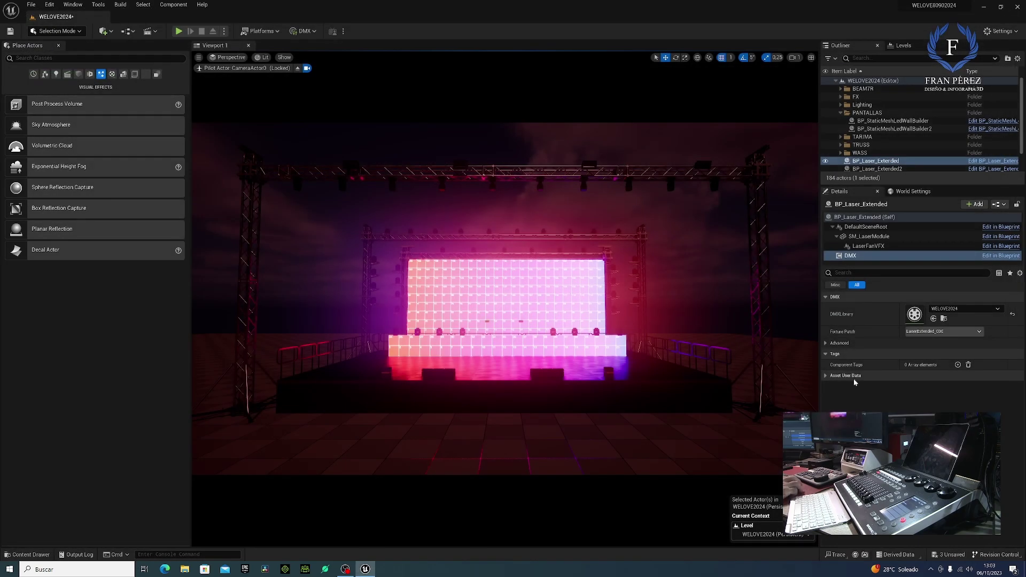